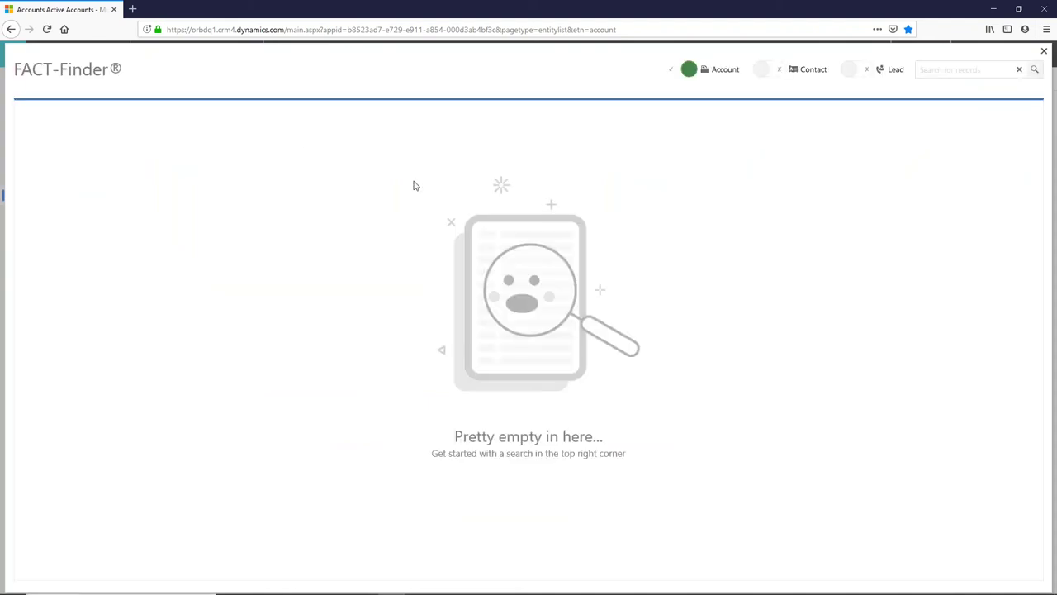
Run a FACT-Finder search for 'mayer' and include contacts and leads in the results
left_click(979, 70)
type("mayer")
key("Return")
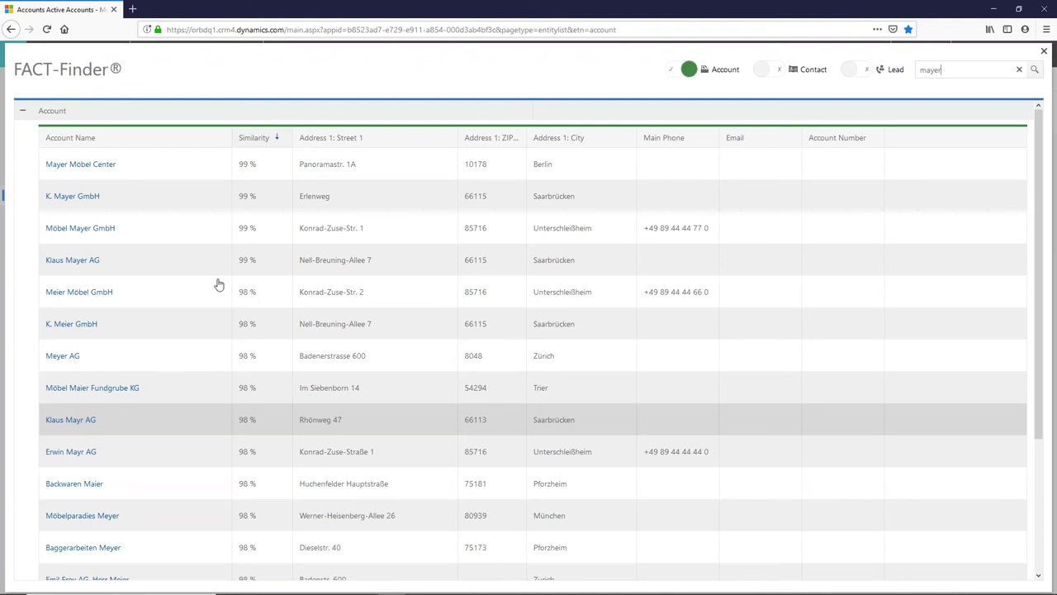
left_click_drag(945, 69, 918, 71)
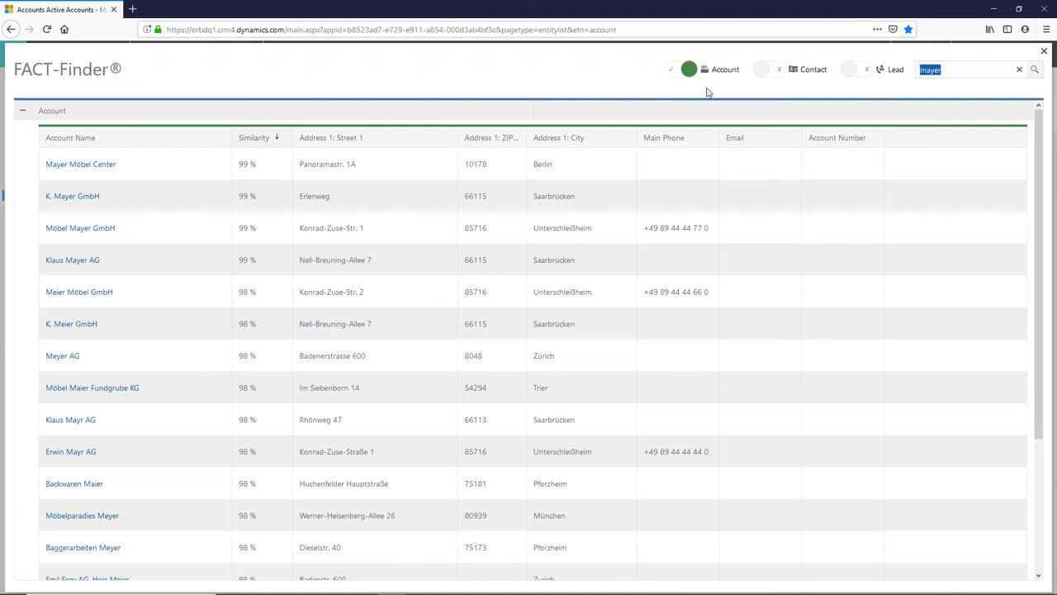
left_click(780, 73)
left_click(862, 72)
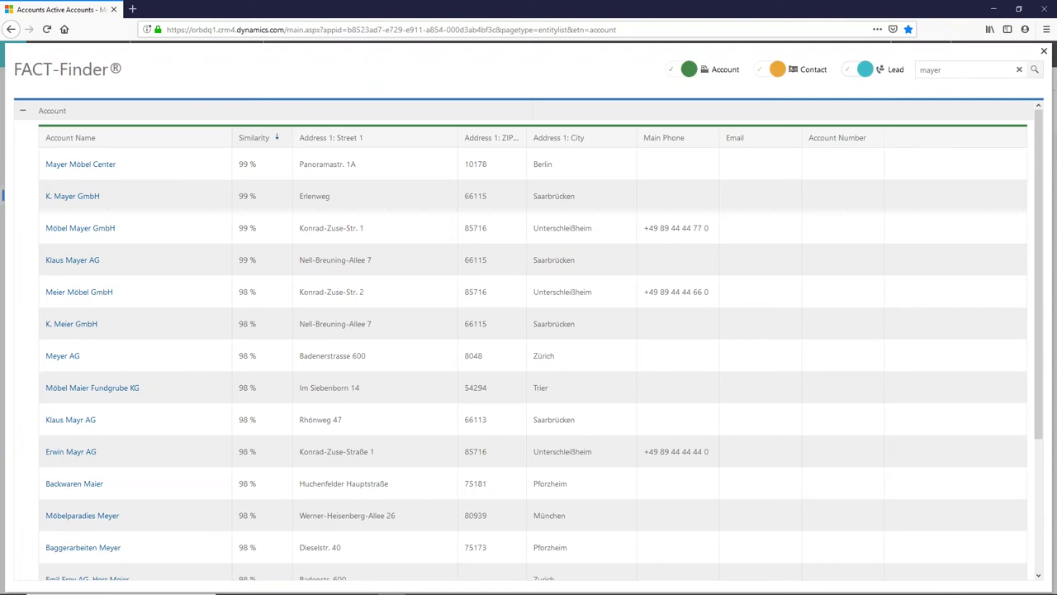
Rerun 'mayer', review the contact and lead results, then limit the search to accounts
left_click(1020, 71)
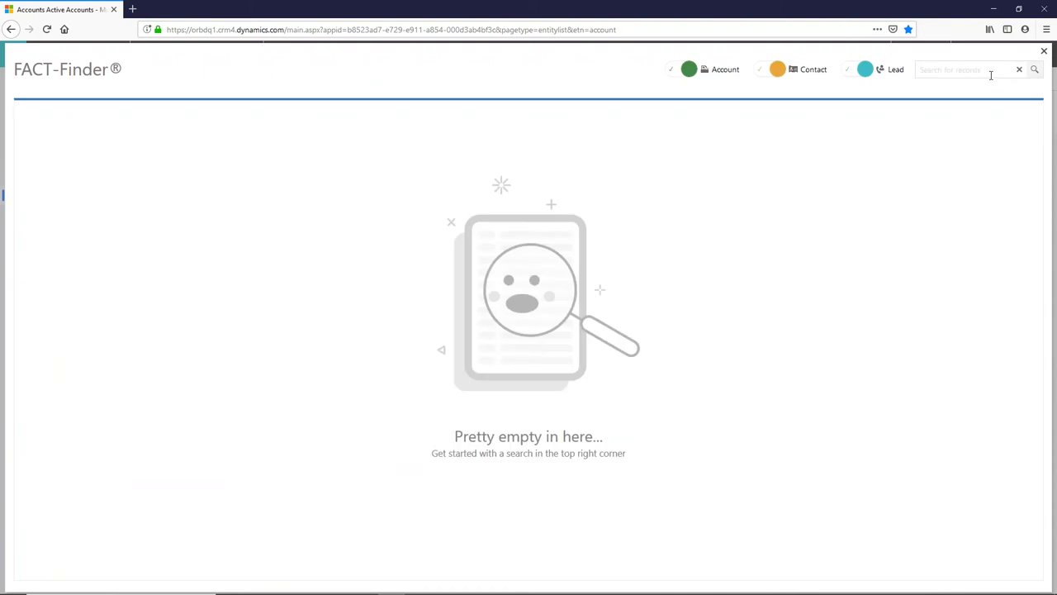
type("mayer")
key("Return")
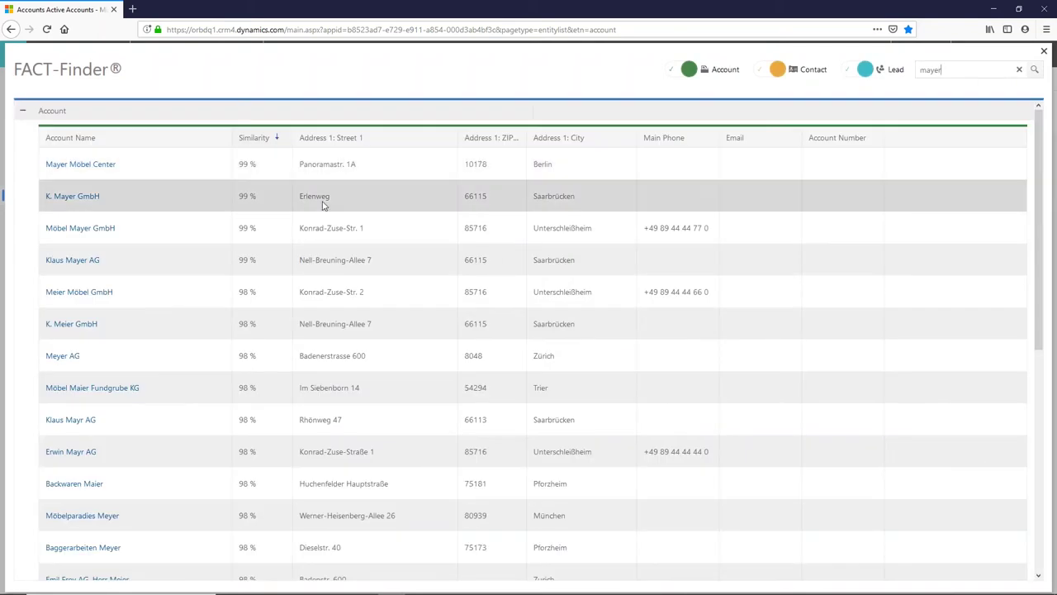
left_click(22, 110)
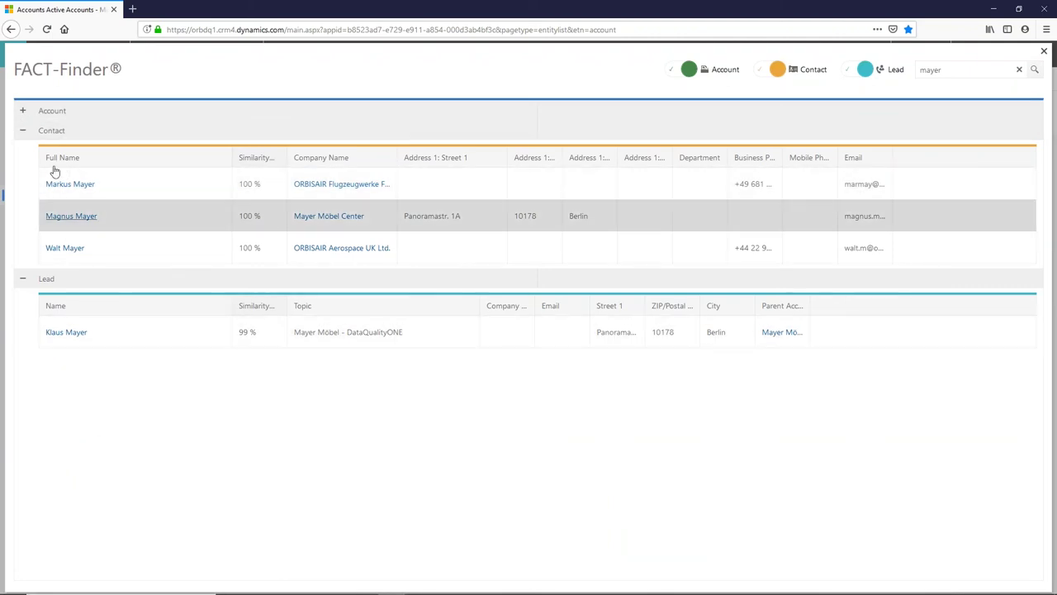
left_click(23, 112)
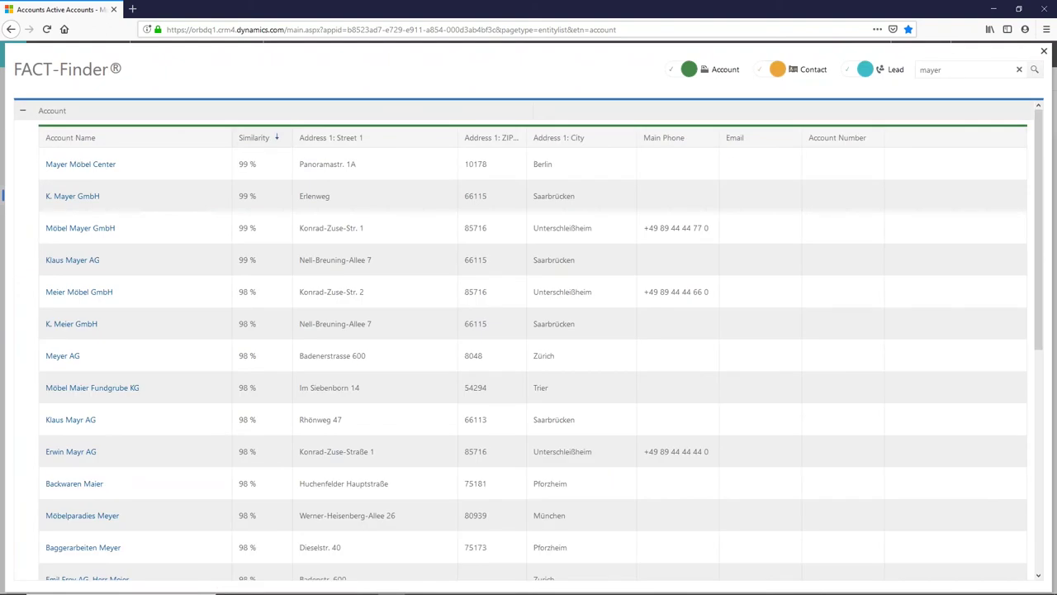
left_click(765, 74)
left_click(854, 72)
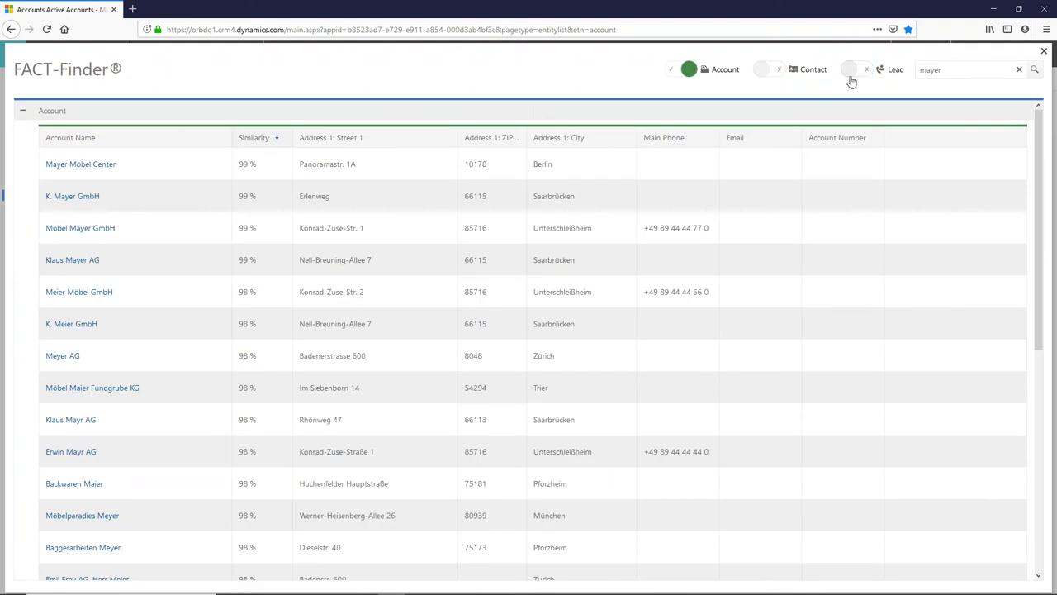
Extend the search to 'mayer sahrbrügen' to find the Saarbrücken accounts
left_click(975, 70)
type("sahrbrügen")
key("Return")
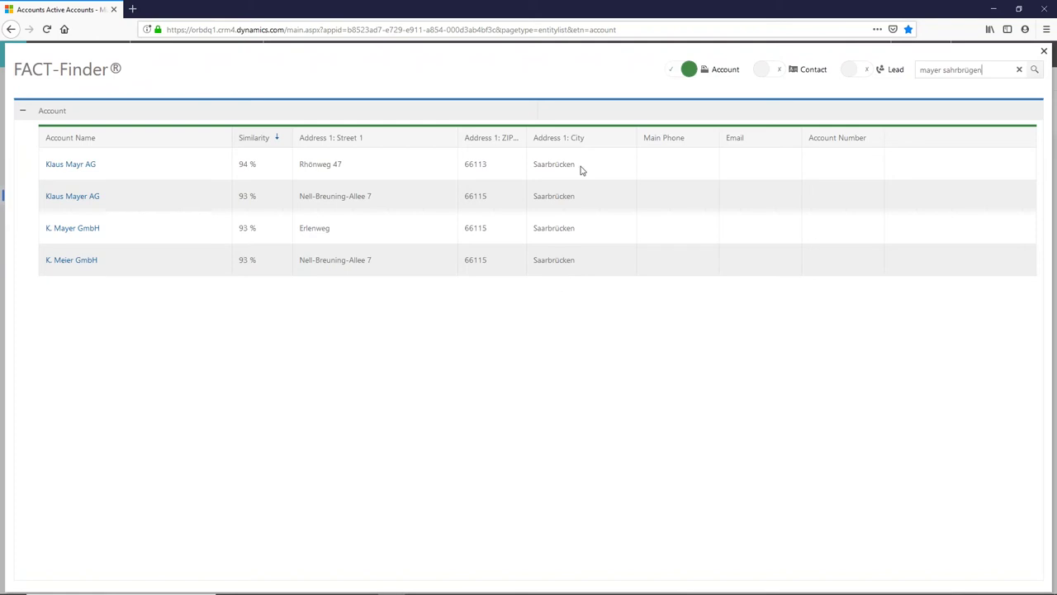
Replace the search text with 'orbis wien' to list the ORBIS Austria GmbH accounts
left_click(988, 73)
left_click_drag(982, 73, 916, 84)
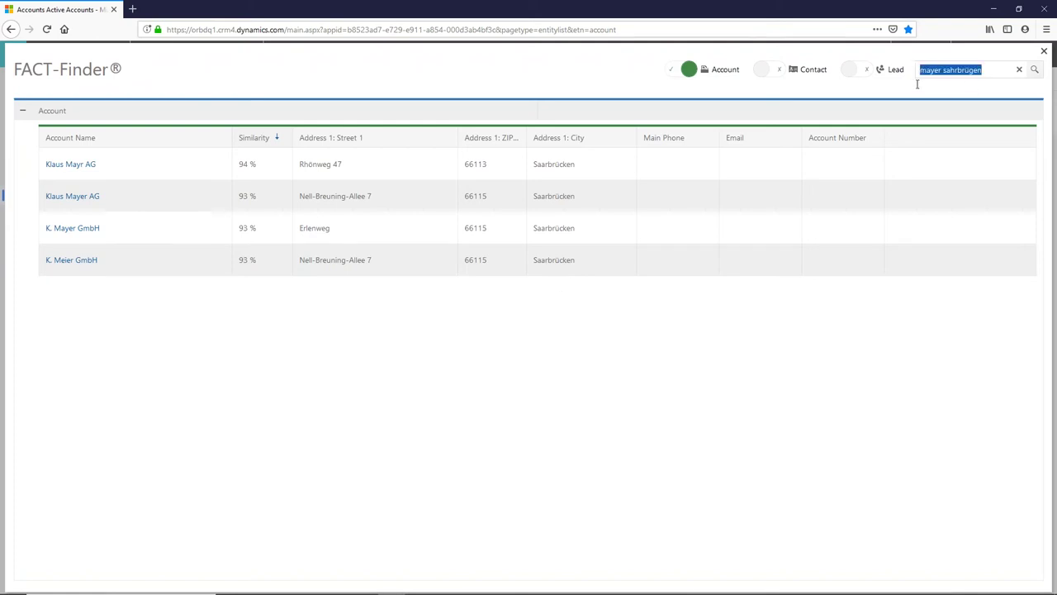
type("orbis")
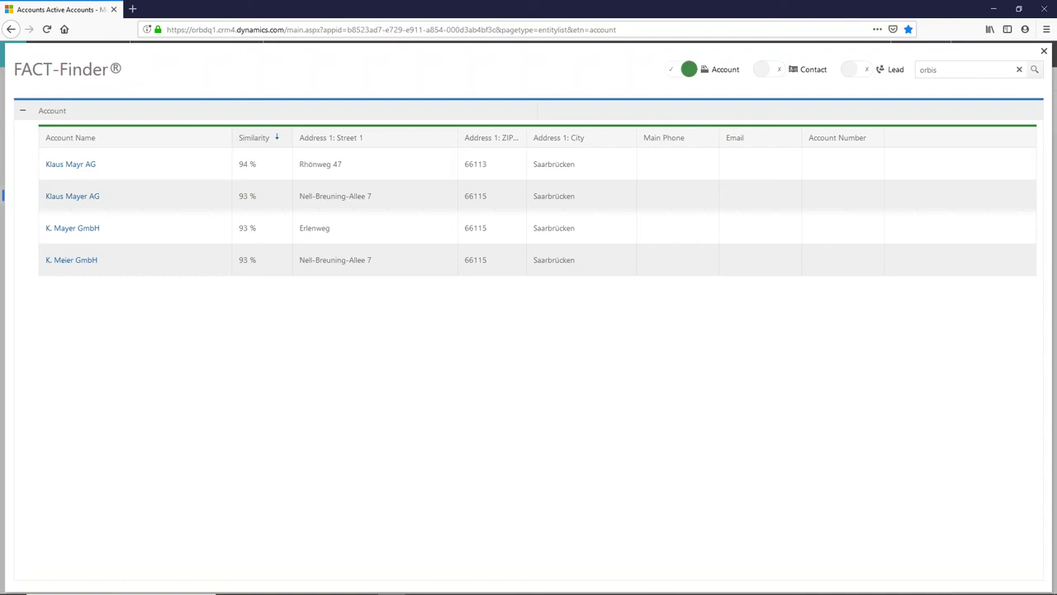
type(" wien")
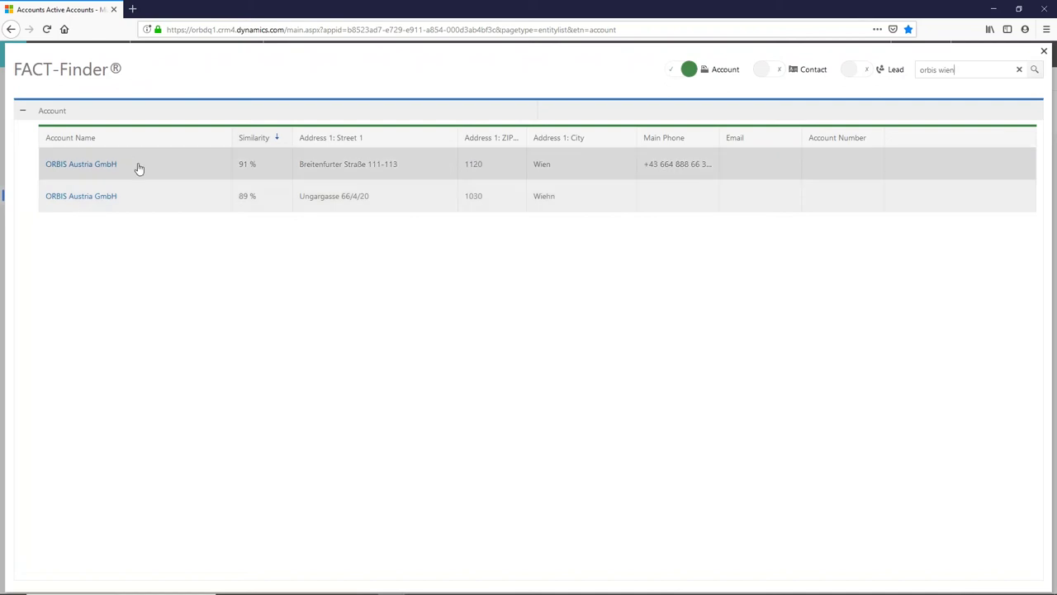
left_click(958, 72)
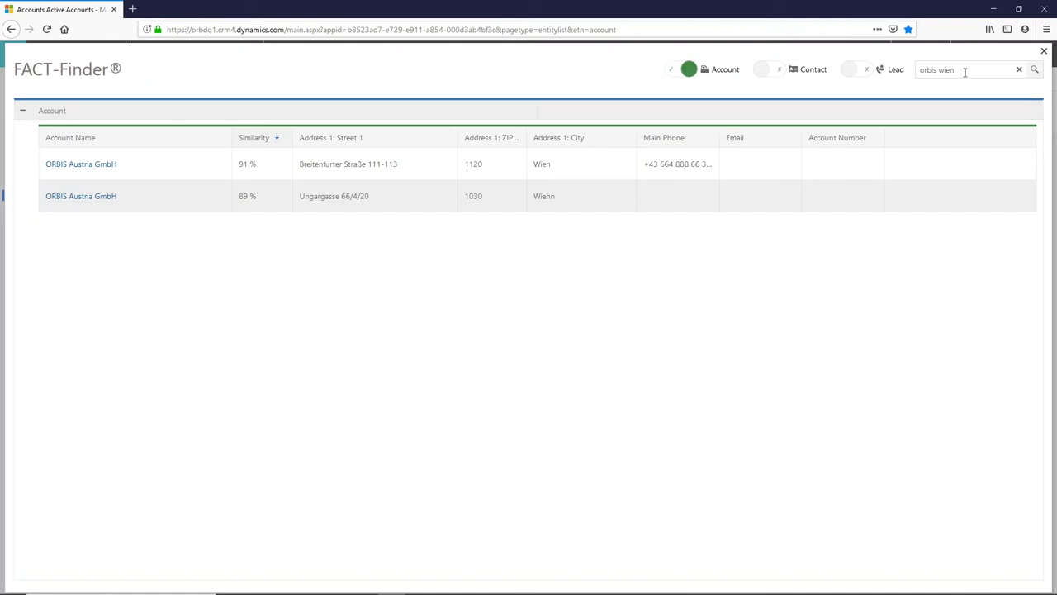
left_click_drag(958, 71, 919, 73)
left_click_drag(955, 70, 920, 73)
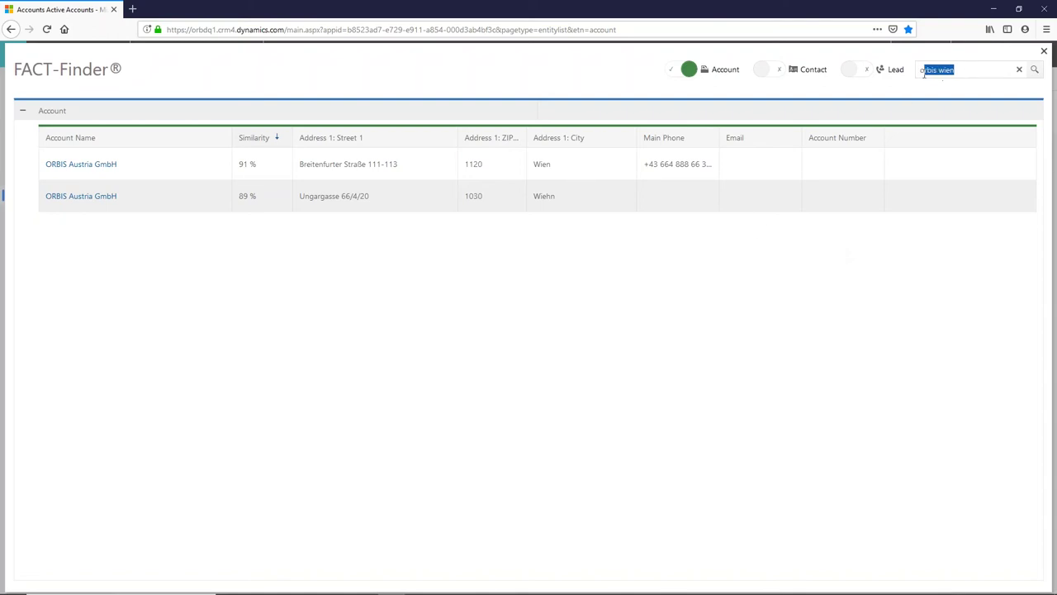
Search for the misspelled 'ohrbiss wiehn', then close FACT-Finder
left_click(1019, 70)
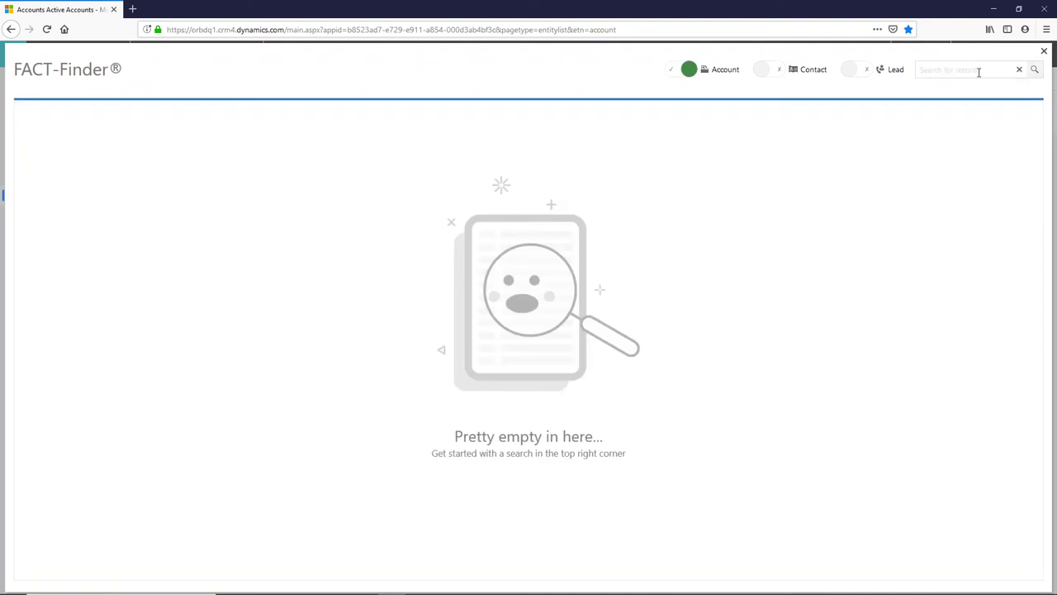
type("ohrbiss wiehn")
key("Return")
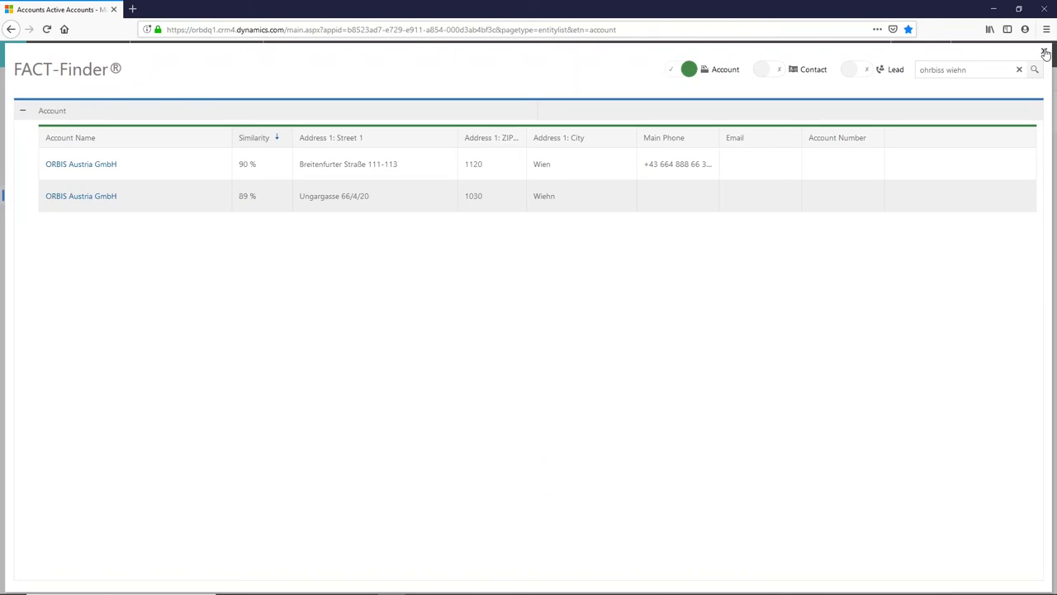
left_click(1045, 53)
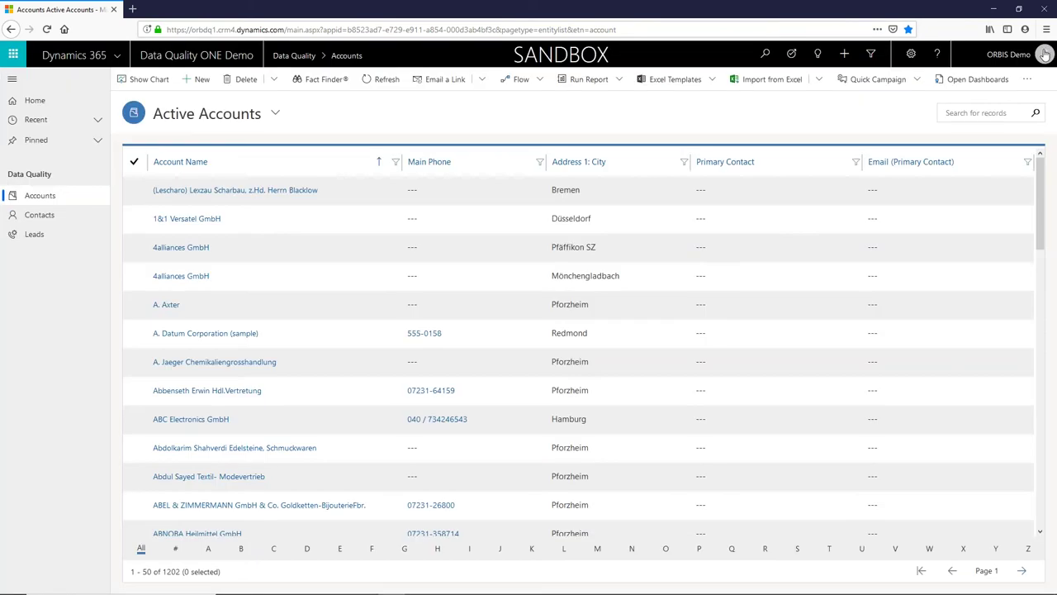
Create a new account named 'H.H. Uni' with country DE-Germany
left_click(202, 80)
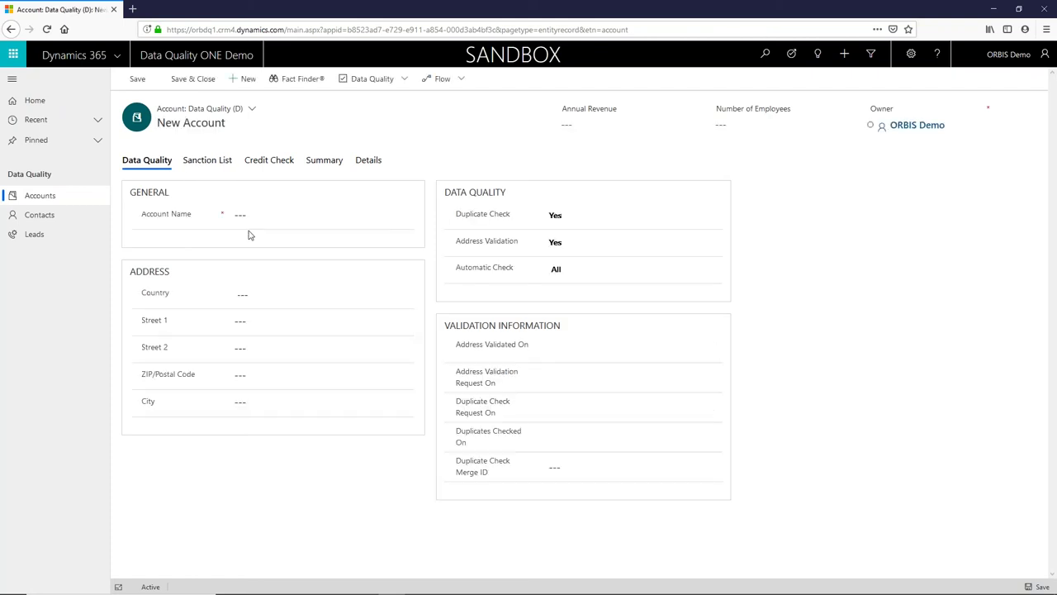
left_click(242, 213)
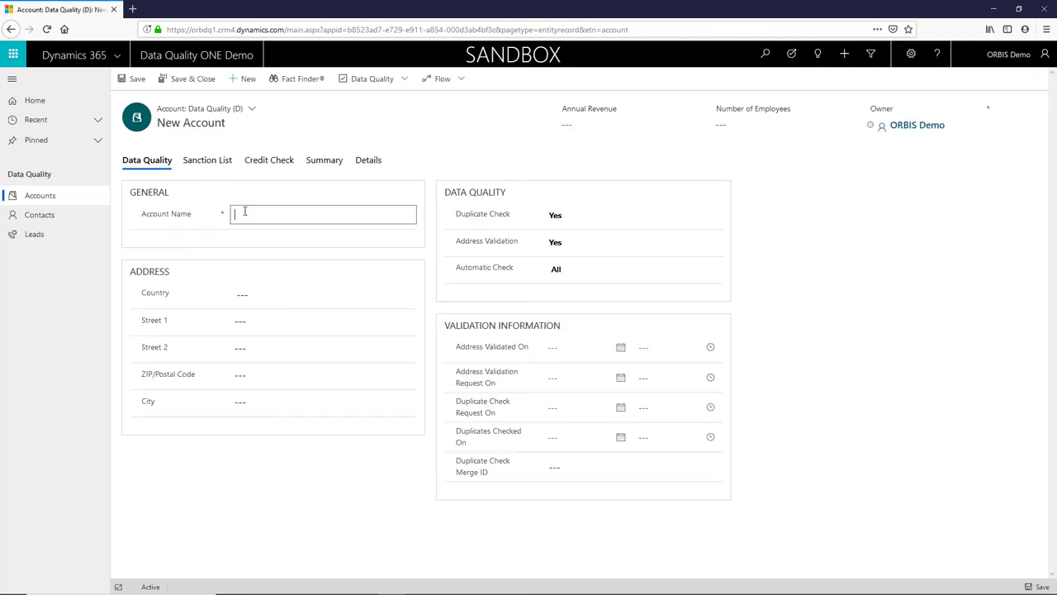
type("H.H. Un")
left_click(250, 294)
left_click(250, 295)
key("Down")
key("Down")
key("Down")
key("Down")
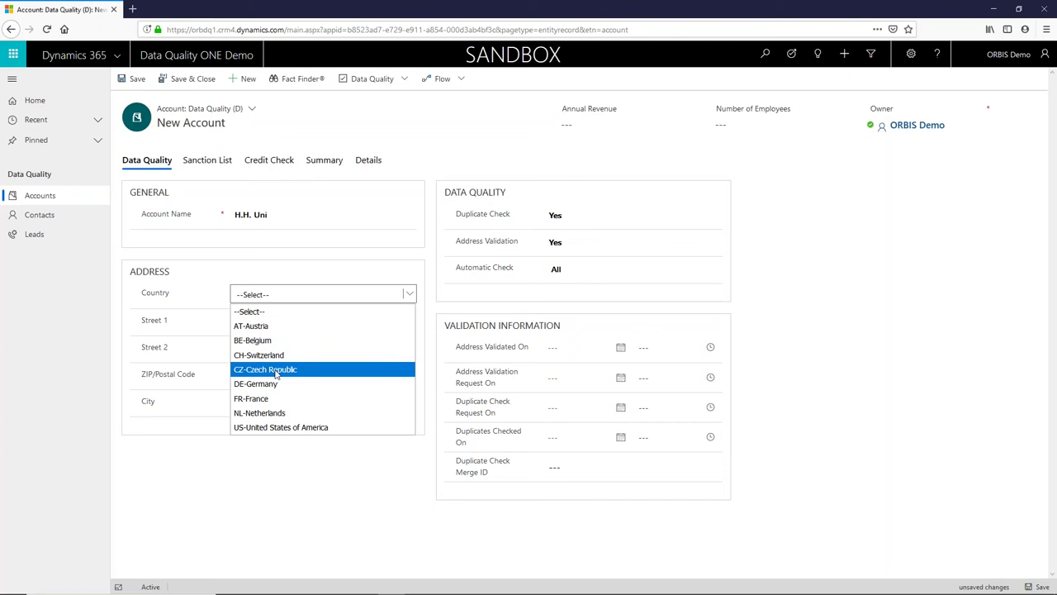
key("Return")
Enter street Uniwährsitätsstr. 1, postal code 40000 and city Düßeldorf
left_click(262, 323)
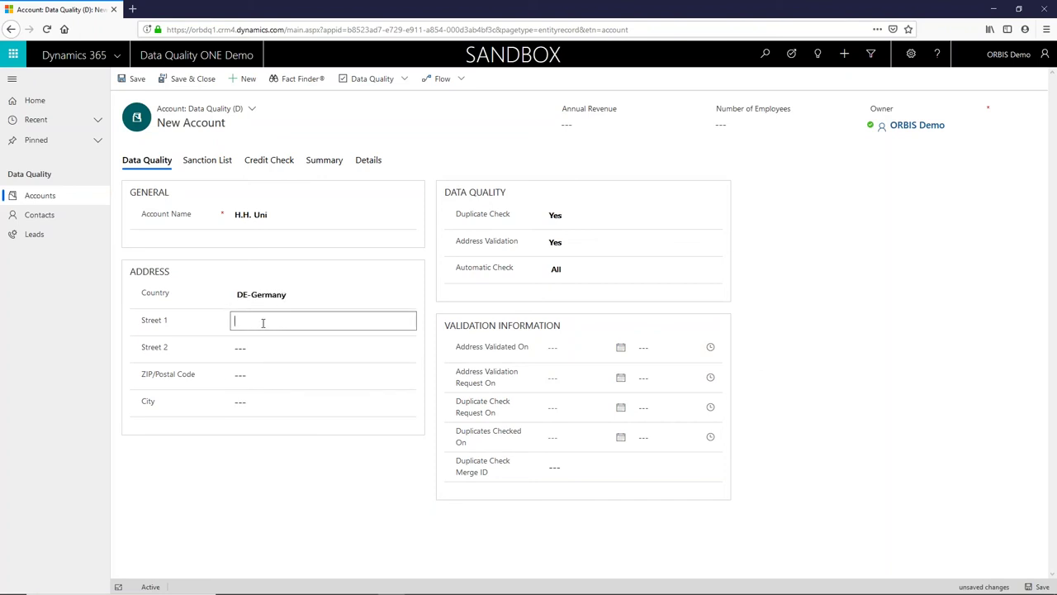
type("Uni")
type("wersit")
type("ätsst")
type("r.")
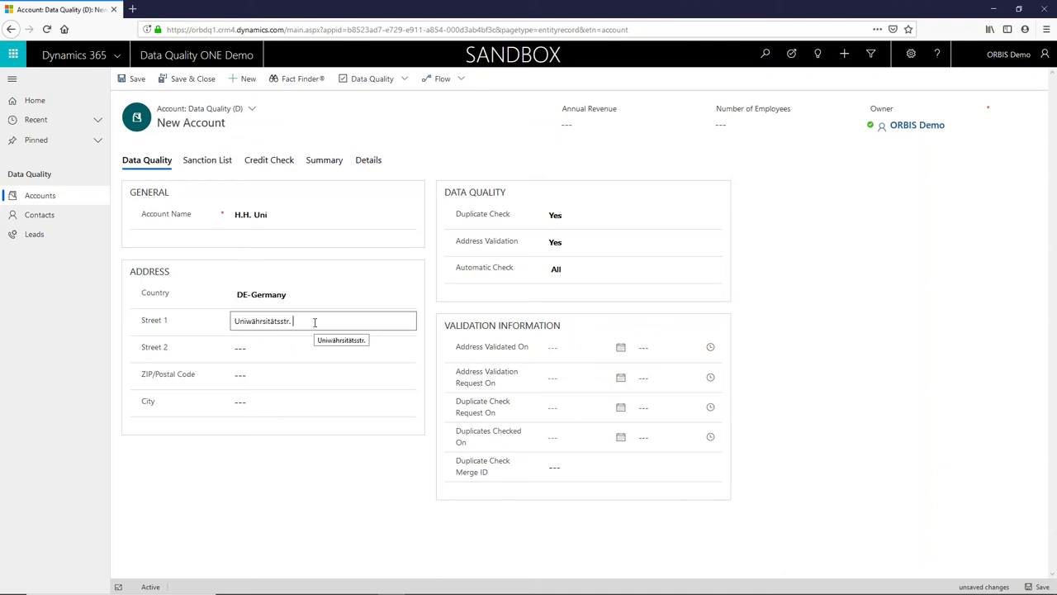
type("1")
left_click(242, 376)
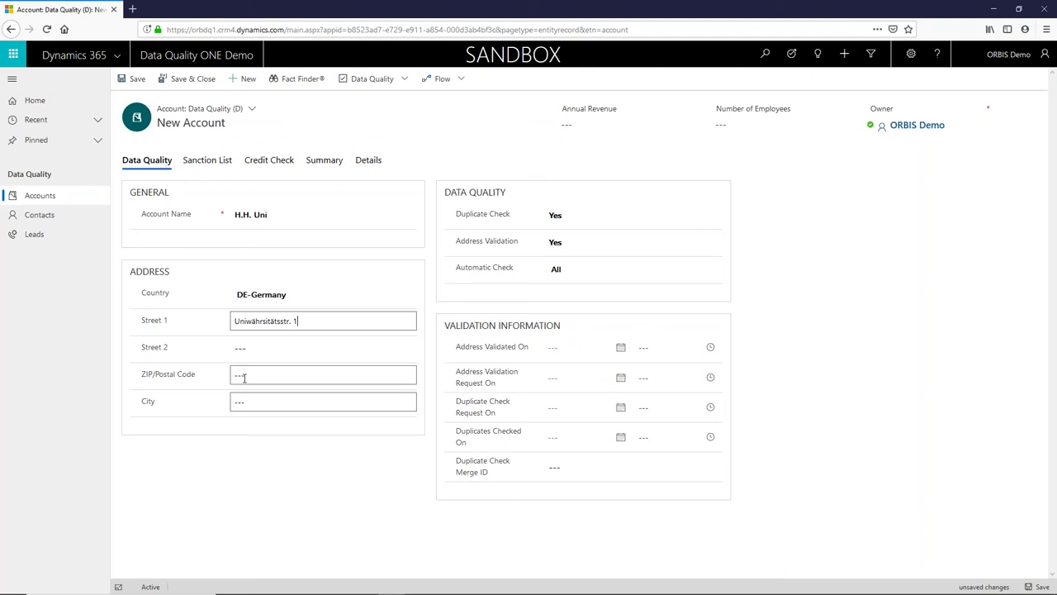
type("40000")
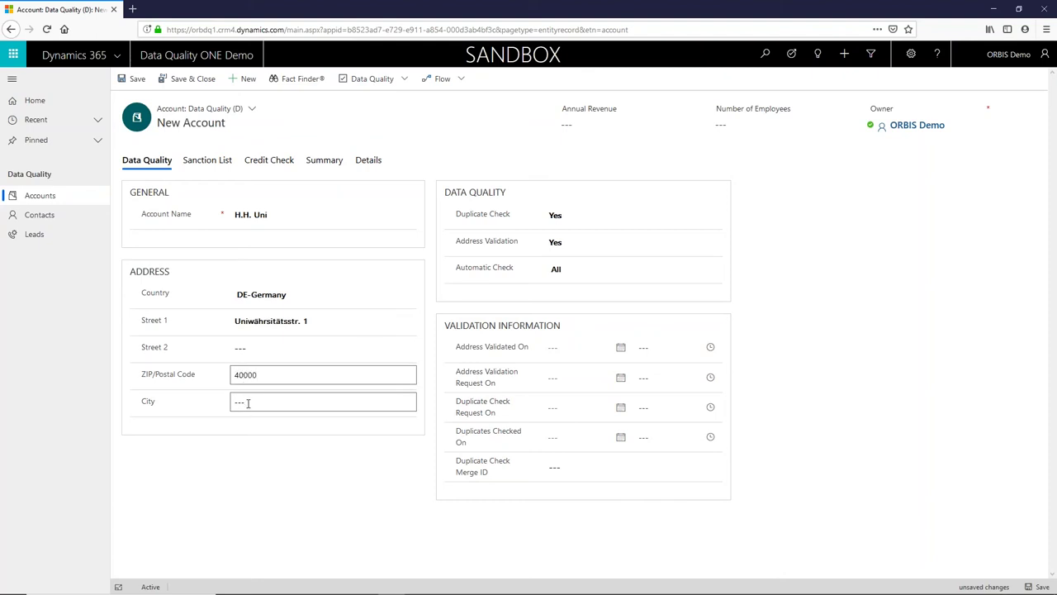
left_click(247, 403)
type("D")
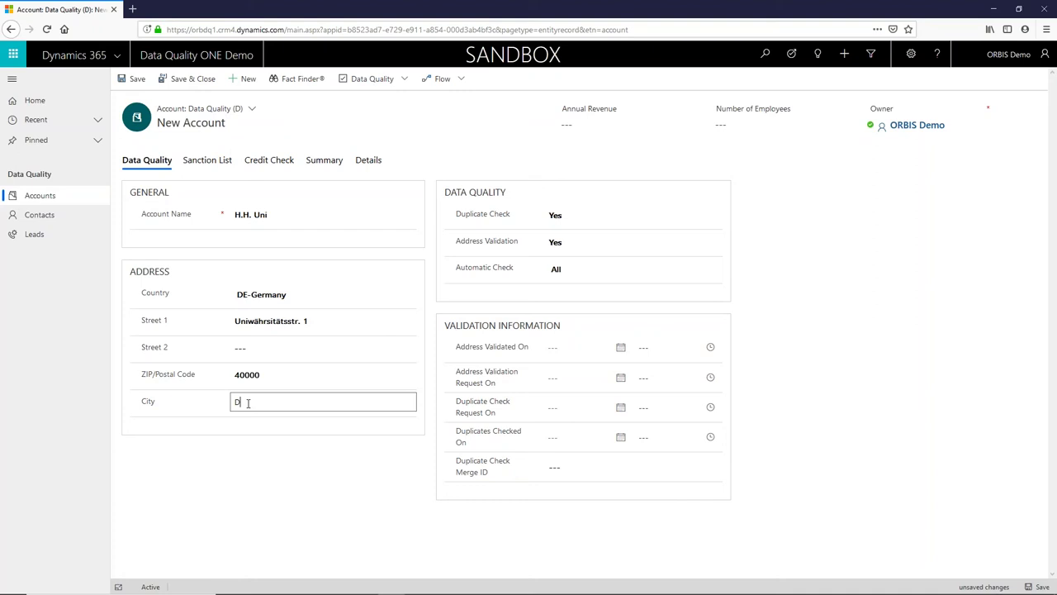
type("üsseldorf")
left_click(235, 481)
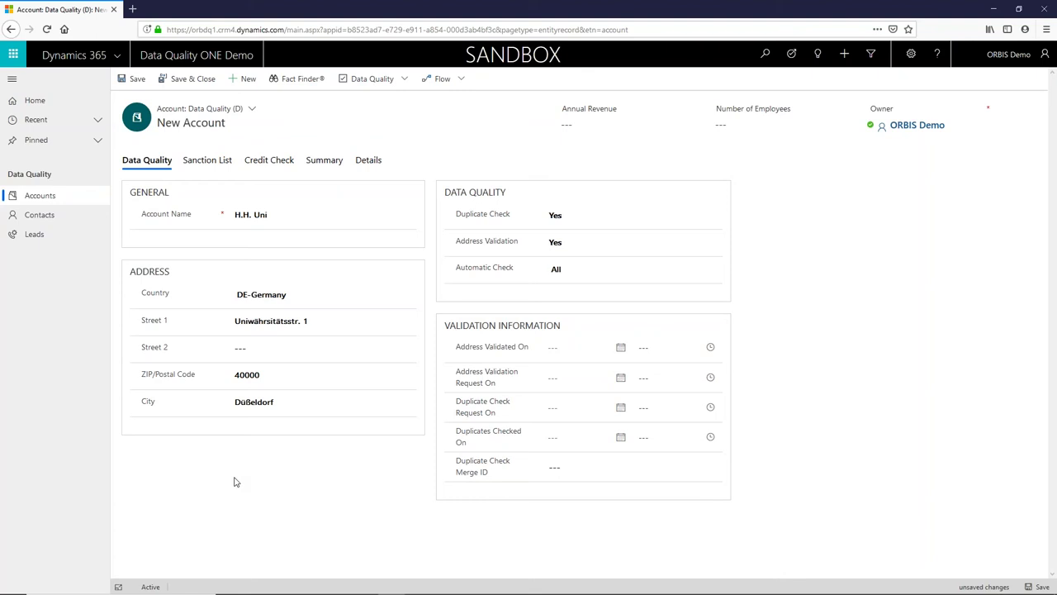
Save H.H. Uni and accept the suggested address Universitätsstr. 1, 40225 Düsseldorf
left_click(132, 79)
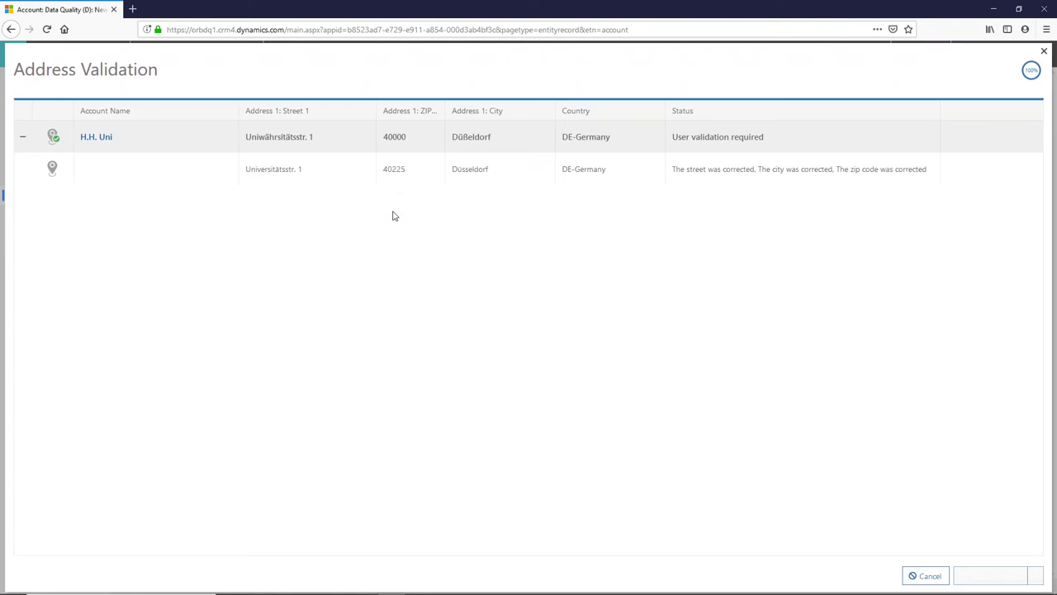
left_click(52, 170)
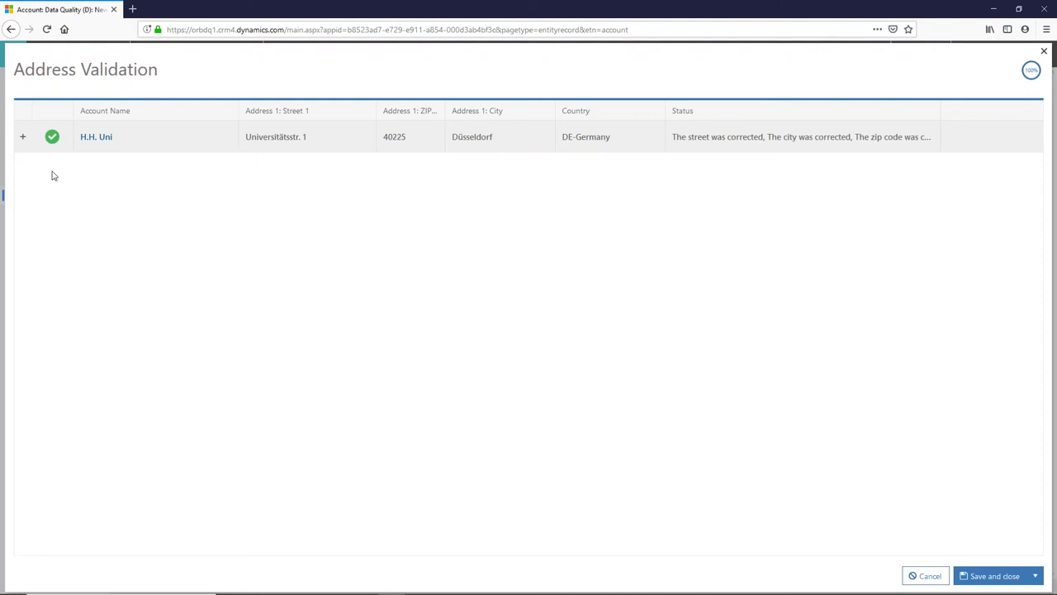
Keep the validated address, close the check, and go to the contacts list
left_click(995, 577)
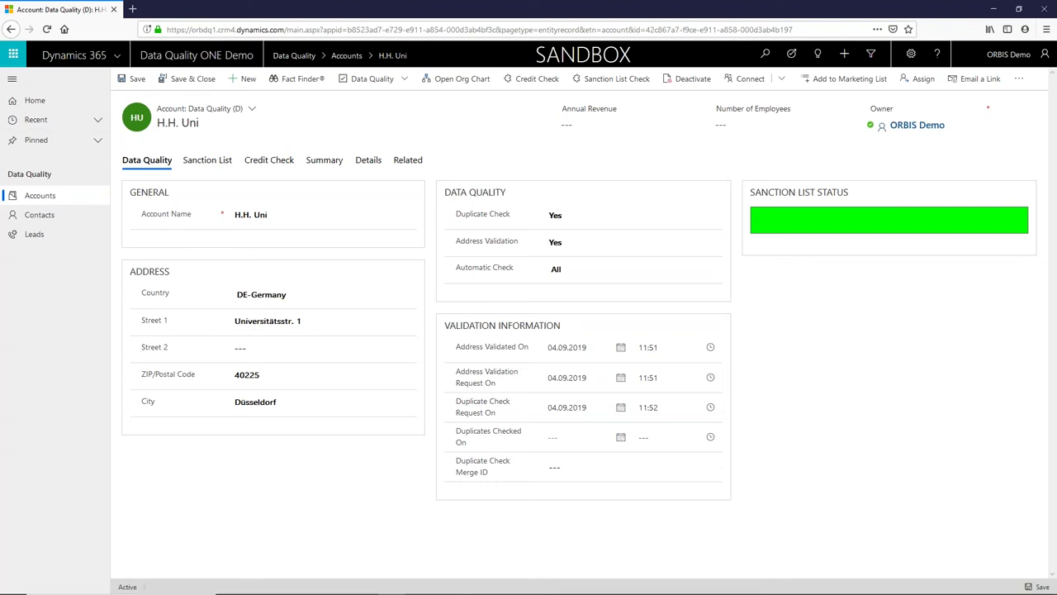
left_click(55, 215)
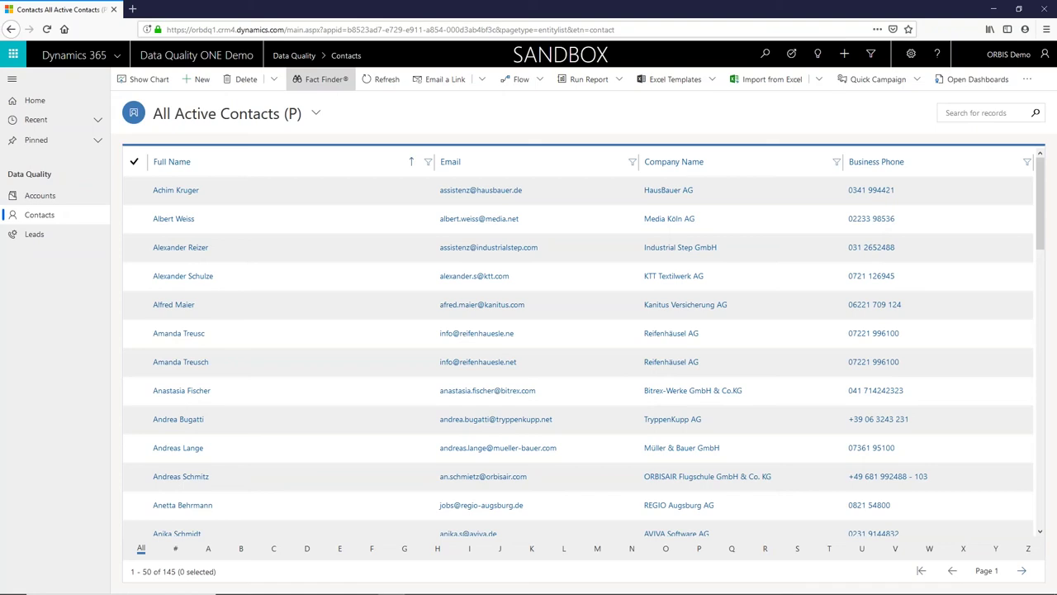
Fuzzy-search for the contact's name and open the 88 % match
left_click(322, 78)
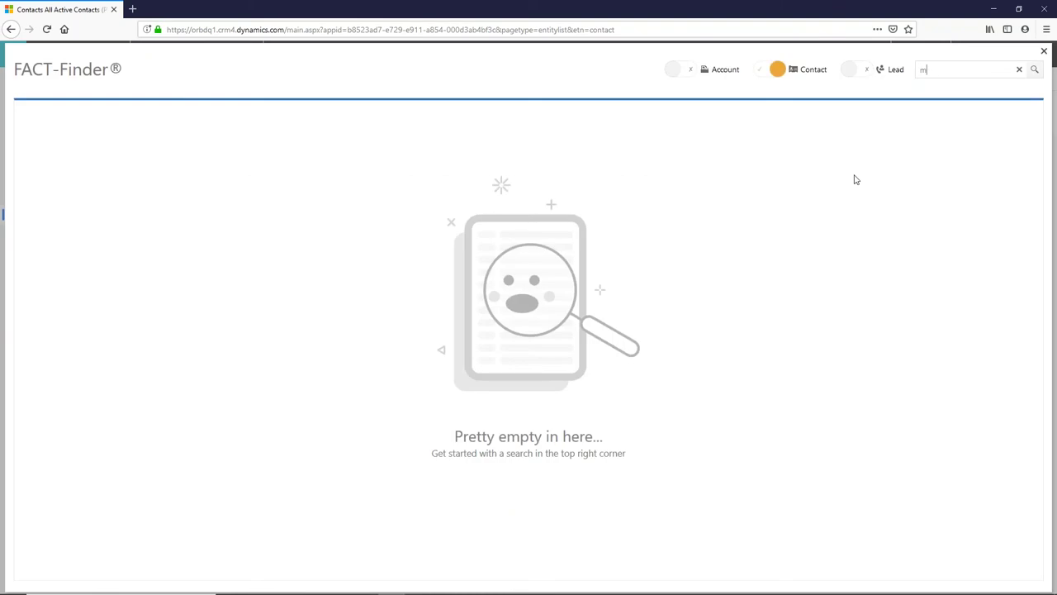
key("Return")
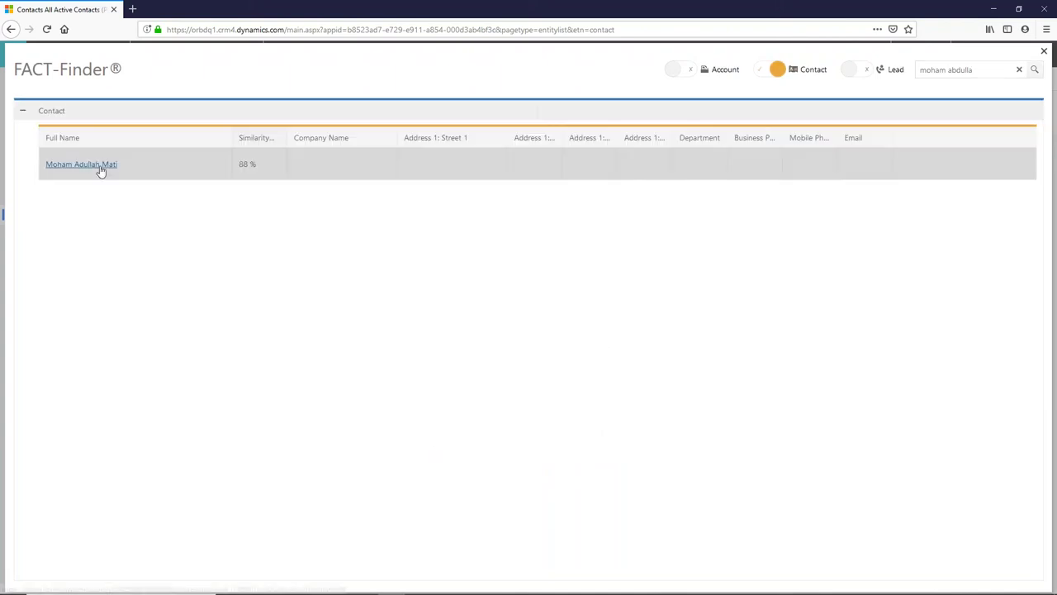
left_click(99, 168)
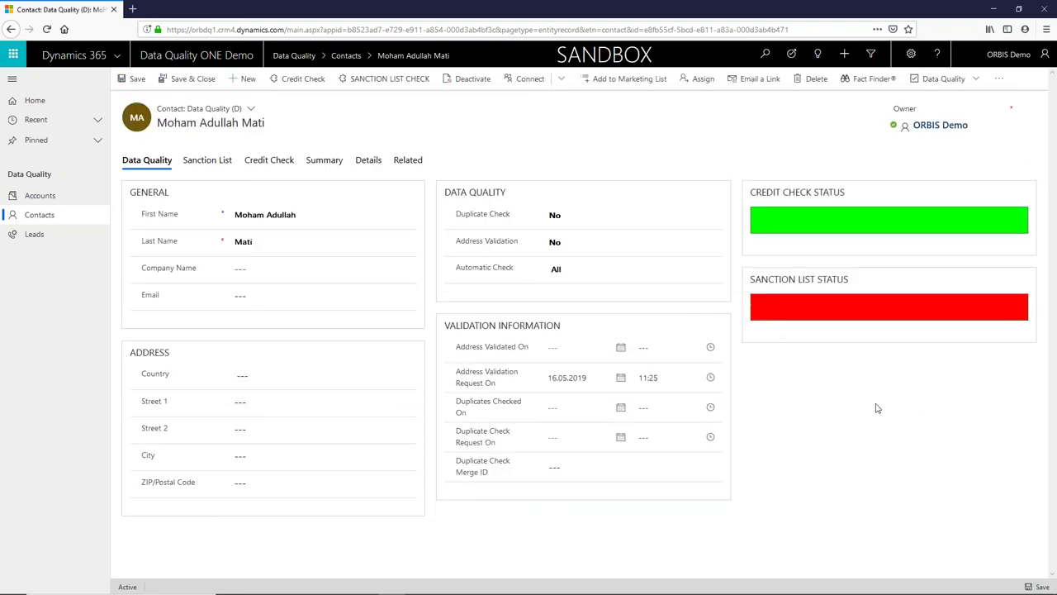
Open the contact's first sanction list hit, ID 80111076 (Yellow), and review its result details
left_click(207, 161)
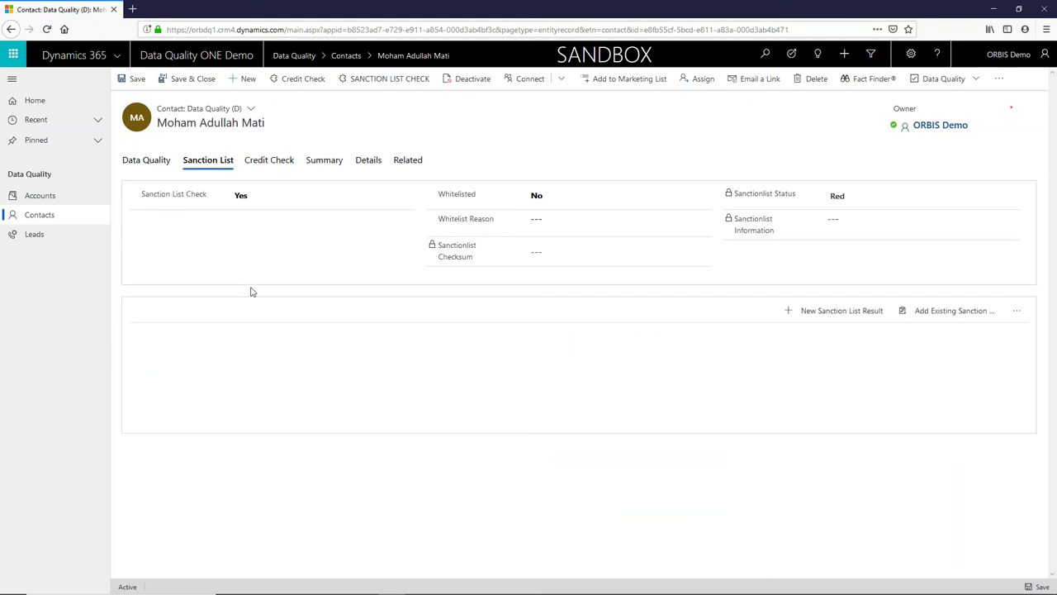
left_click(656, 370)
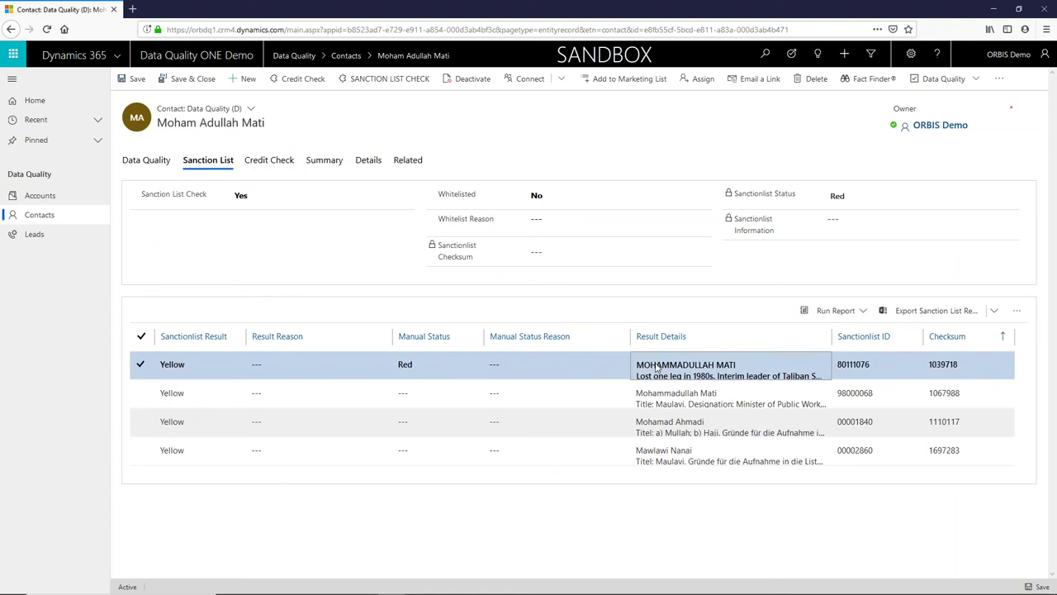
double_click(657, 369)
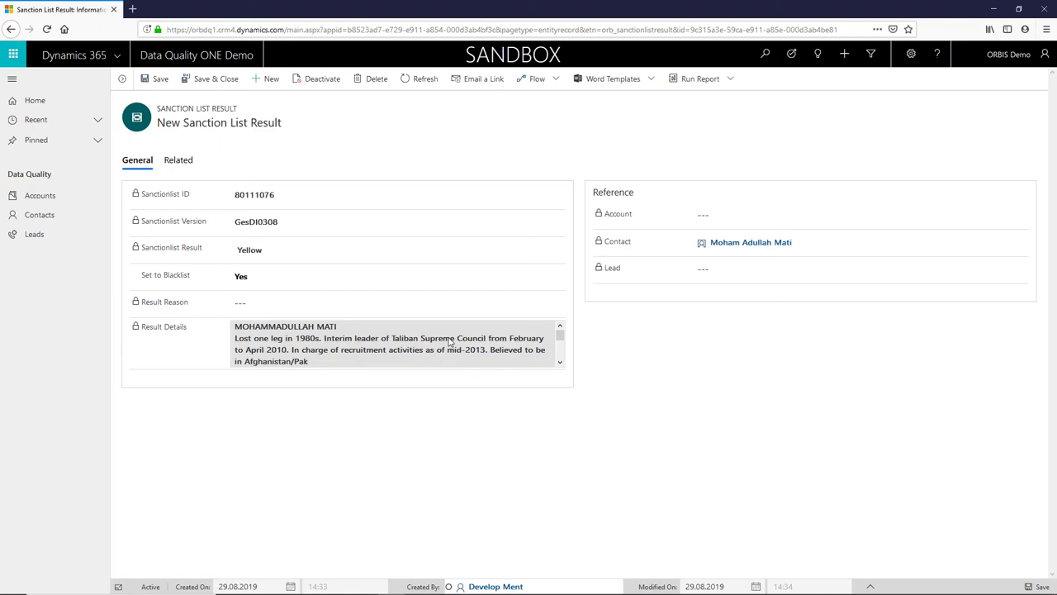
left_click(559, 362)
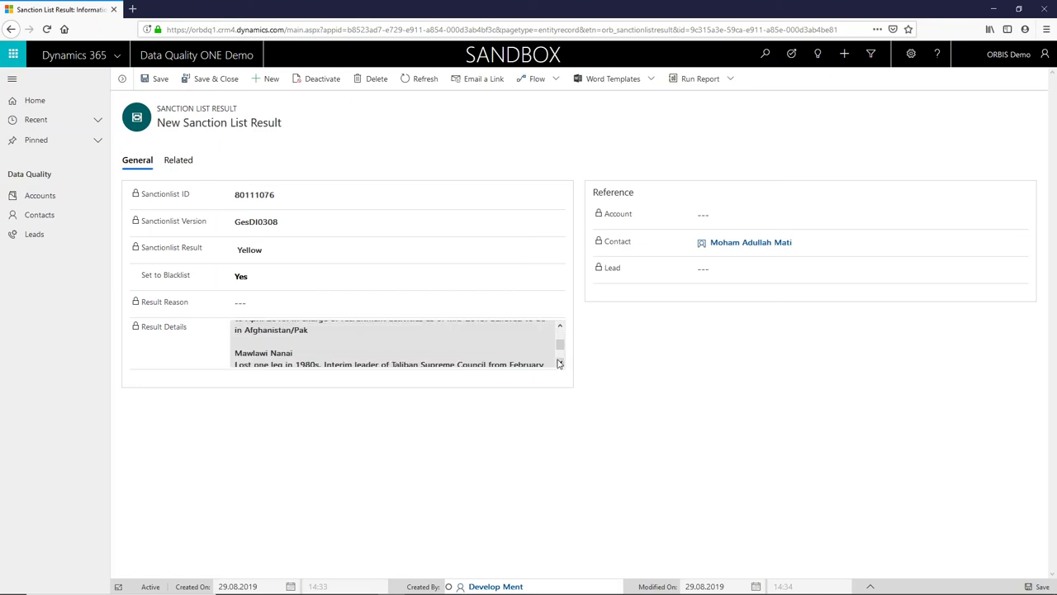
left_click(559, 363)
left_click(559, 363)
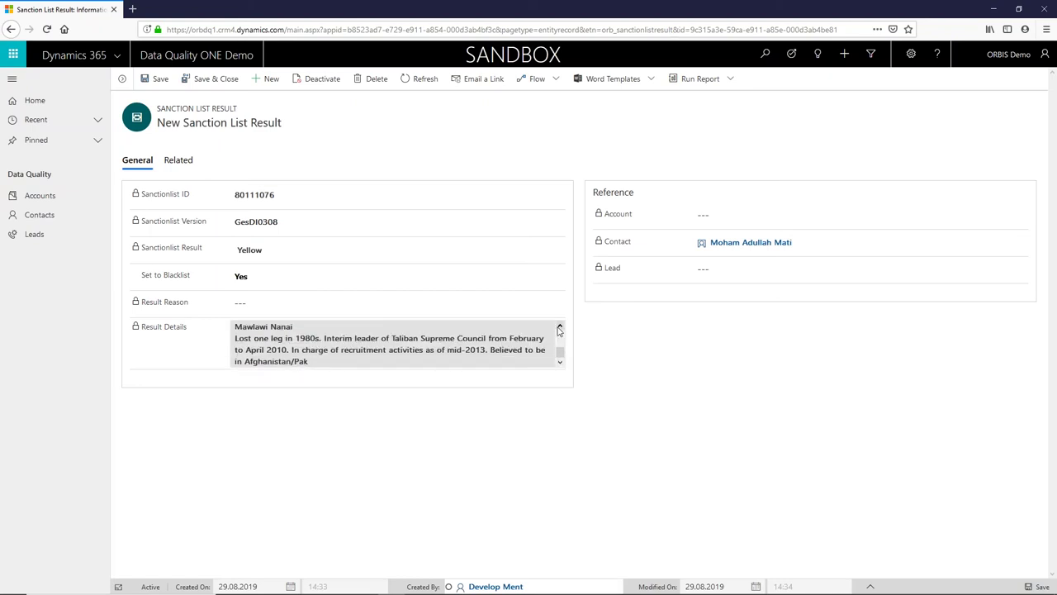
left_click(559, 330)
left_click(559, 330)
left_click(559, 329)
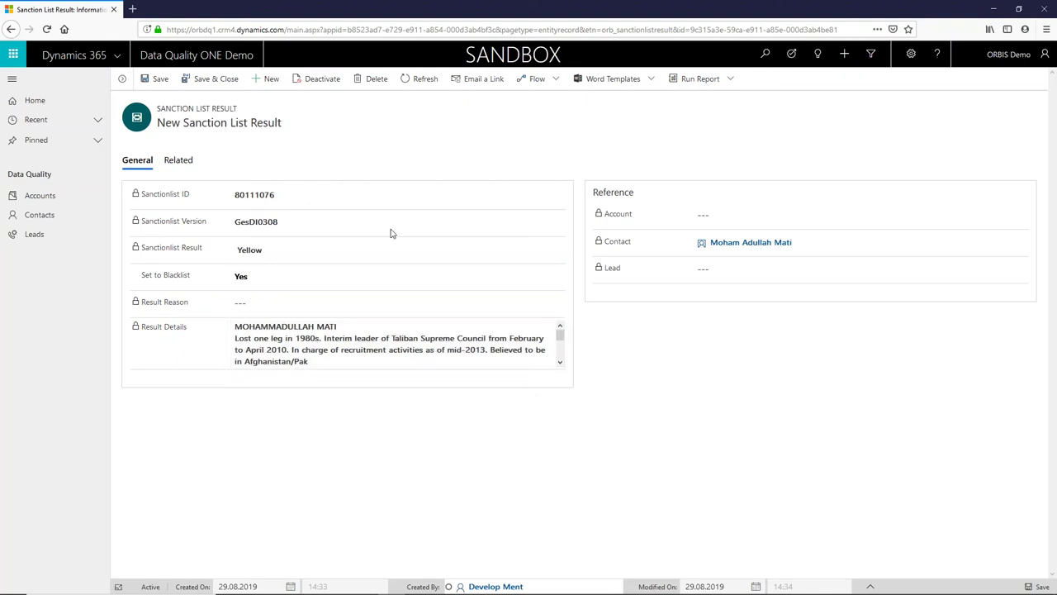
Search accounts for 'sinn leffers' and open the 100 % Sinn Leffers match
left_click(45, 198)
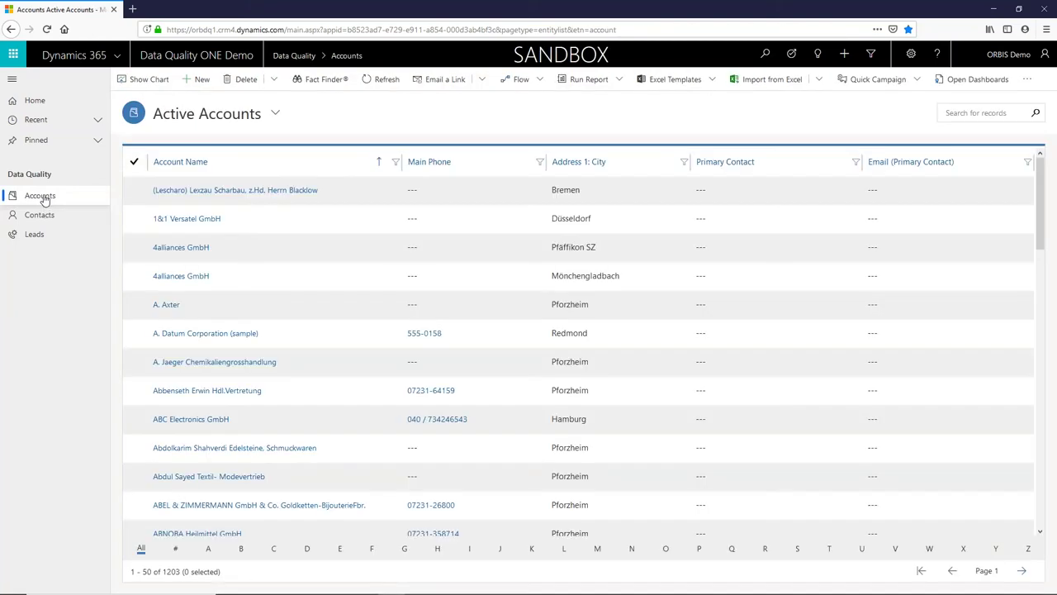
left_click(318, 81)
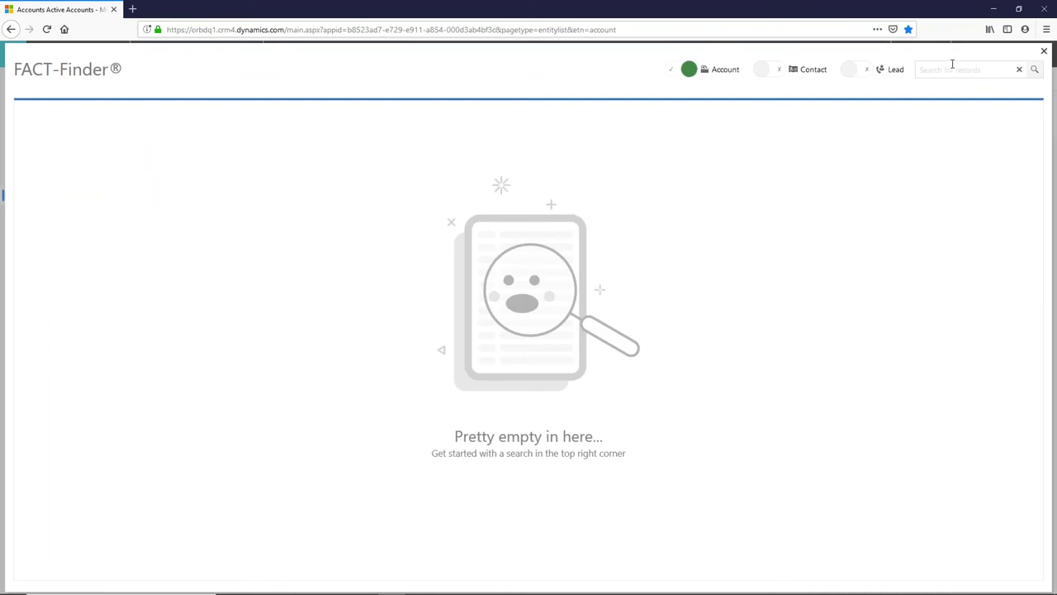
type("sinn leffers")
key("Return")
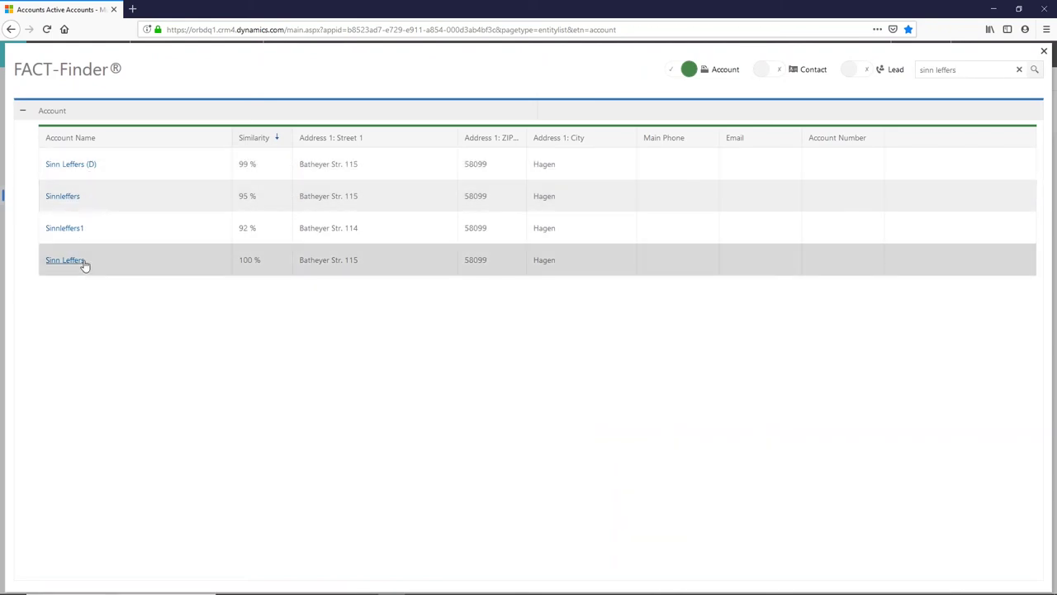
left_click(82, 263)
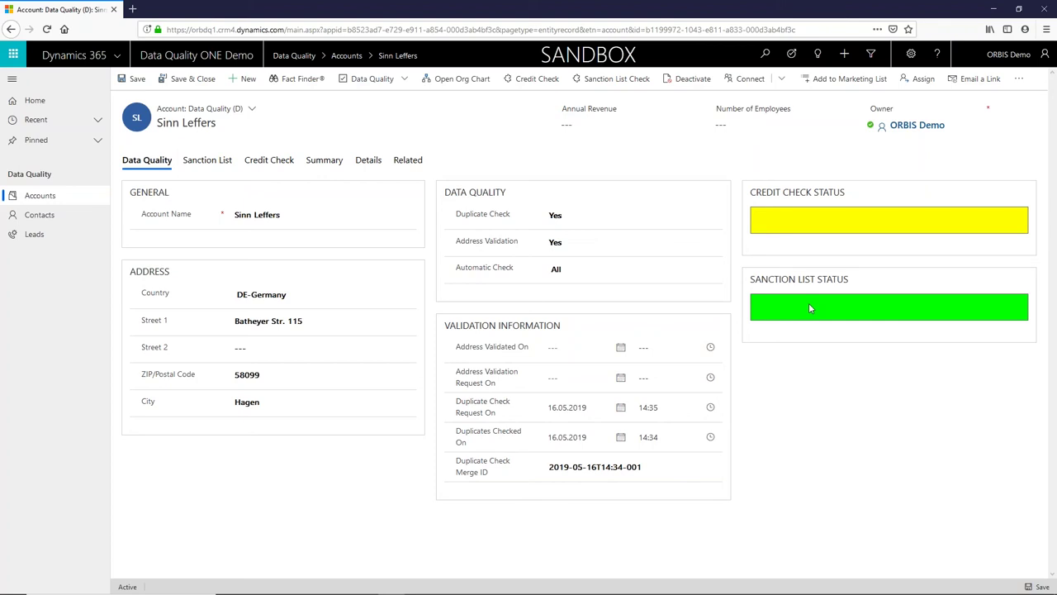
Review the Sinn Leffers Credit Check status description, then advance the presentation to the Referenzdaten slide
left_click(273, 161)
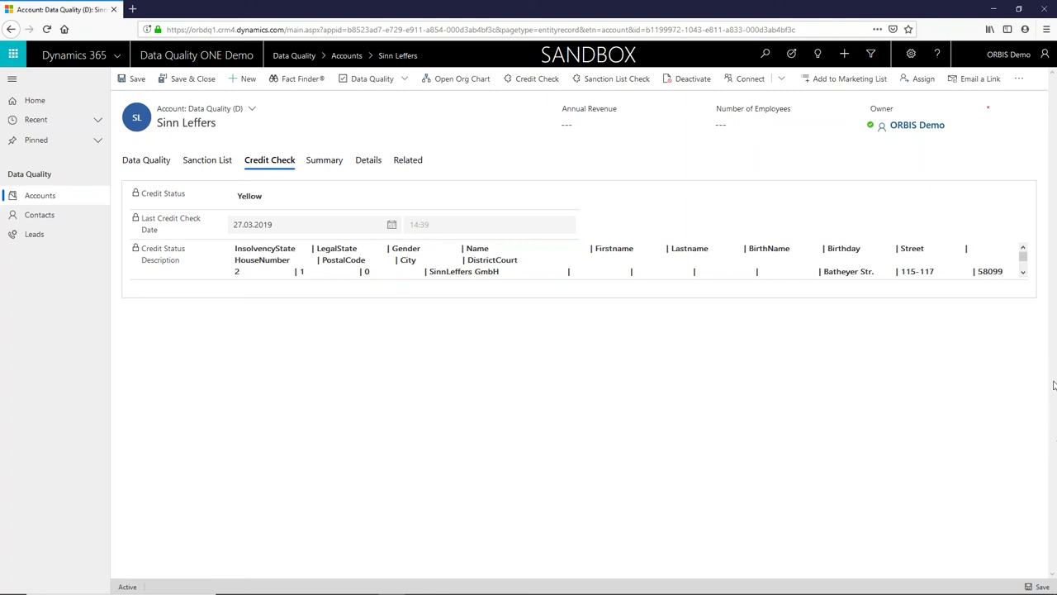
left_click(1023, 273)
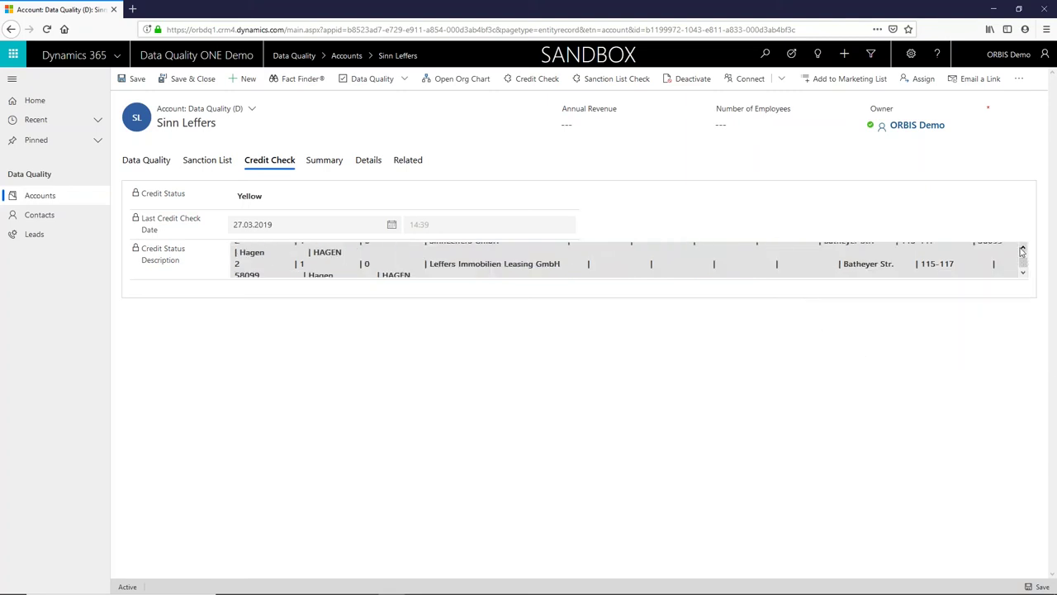
left_click(1022, 250)
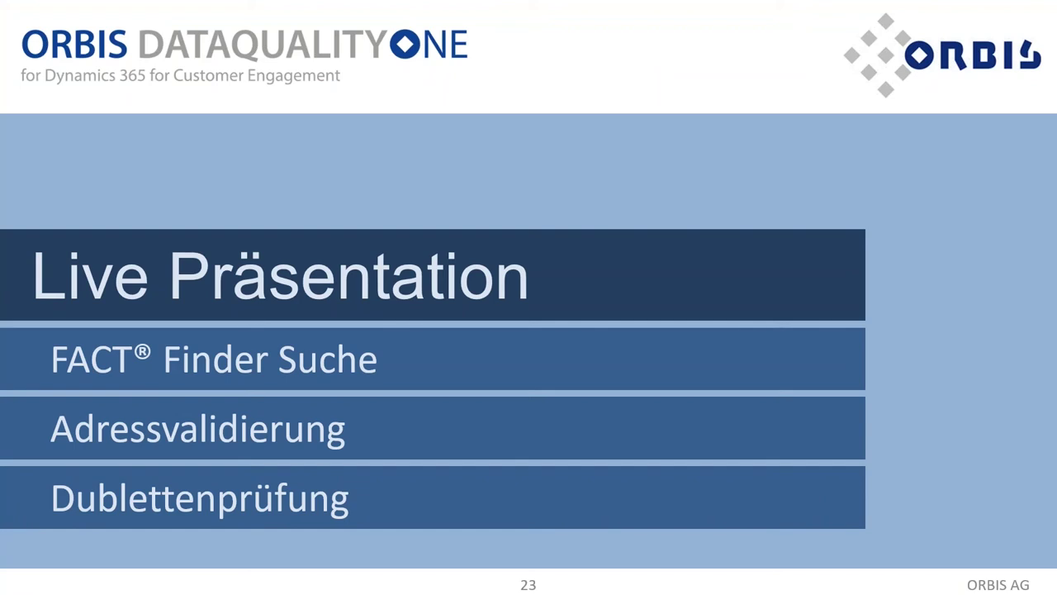
key("Right")
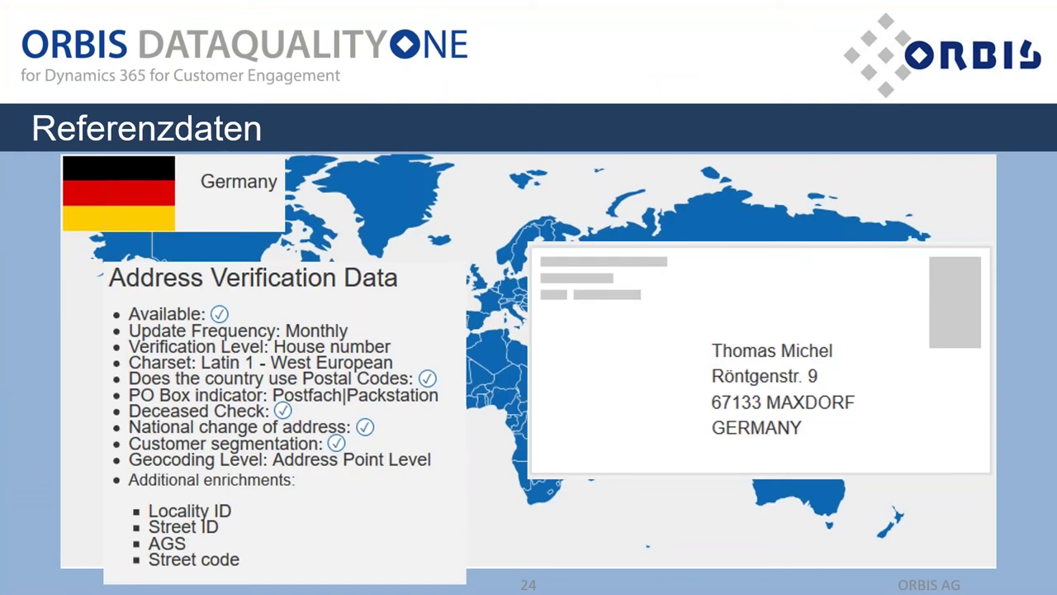